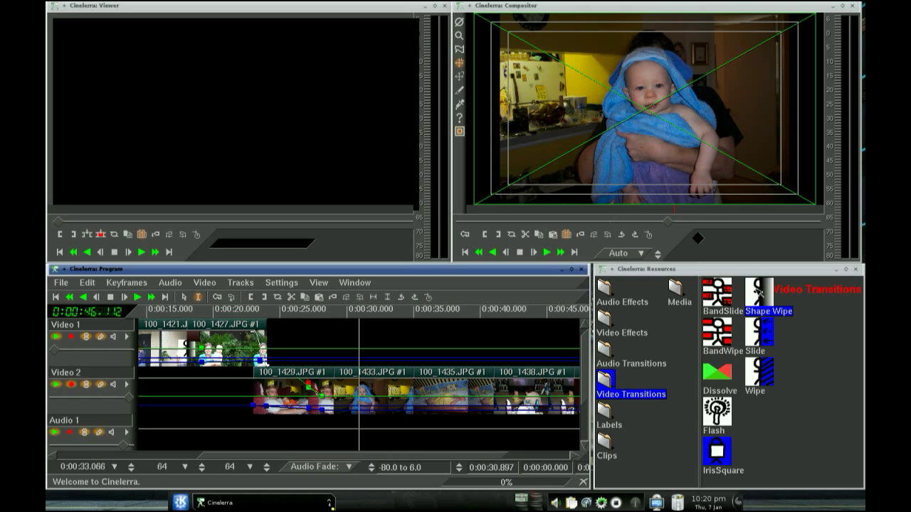
# Add a Shape Wipe transition between 100_1429.JPG and 100_1433.JPG on Video 2, using heart.png as its wipe shape
pyautogui.click(760, 292)
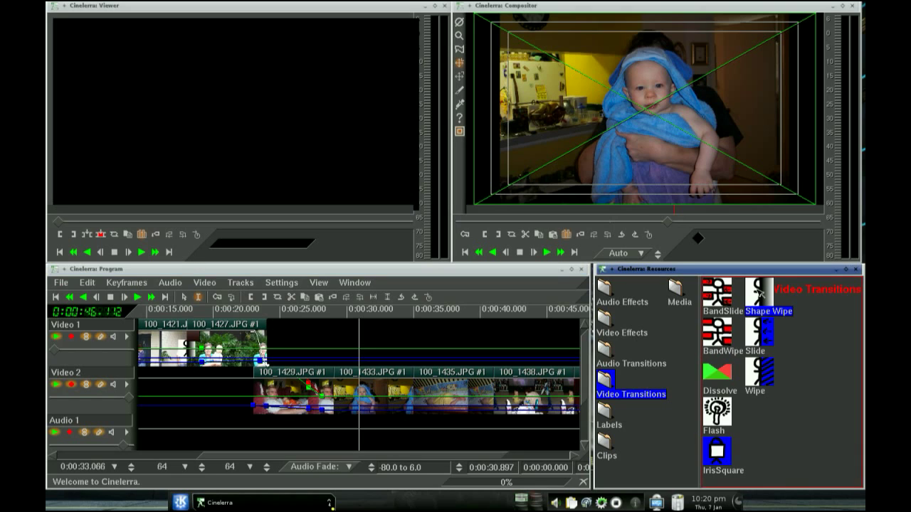
pyautogui.moveTo(760, 291); pyautogui.dragTo(379, 392)
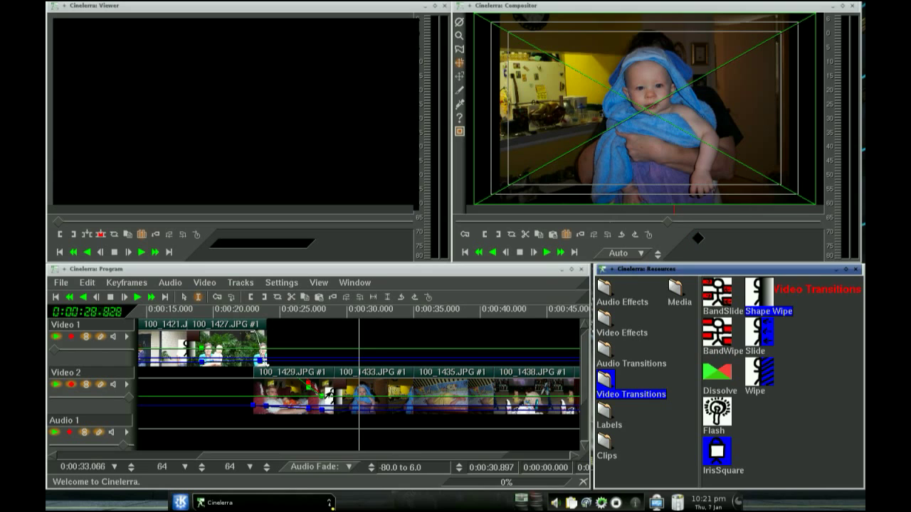
pyautogui.rightClick(327, 393)
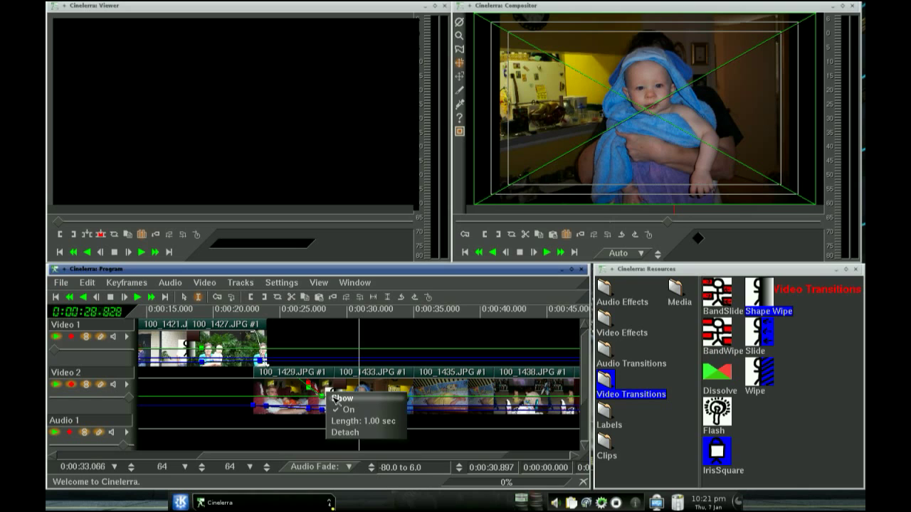
pyautogui.click(340, 398)
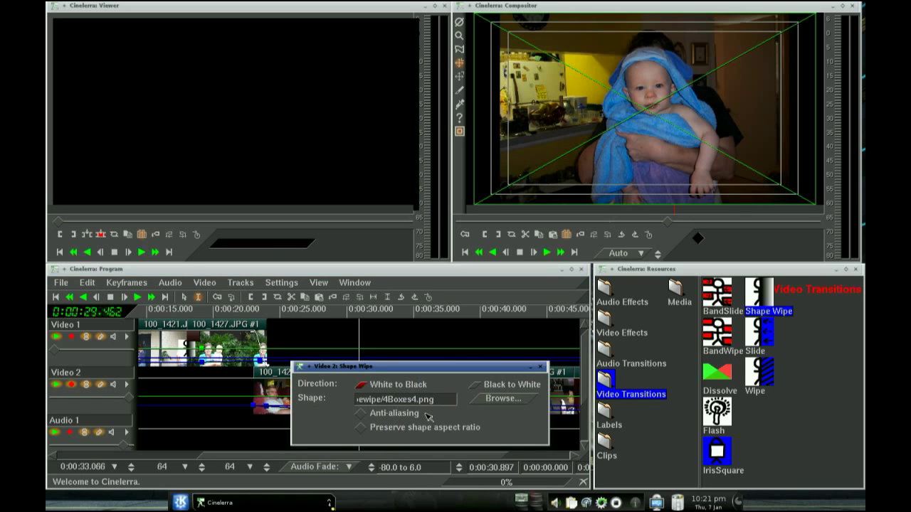
pyautogui.click(498, 399)
pyautogui.click(123, 105)
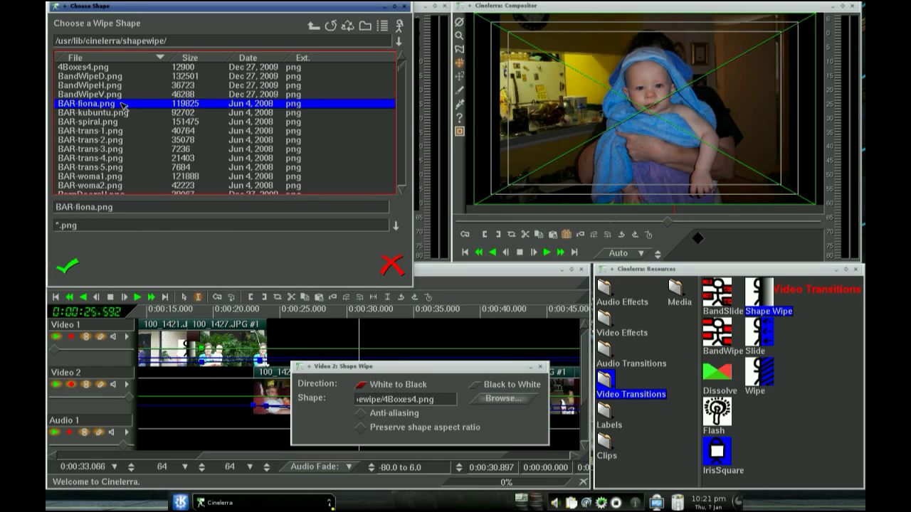
pyautogui.scroll(-5, 123, 106)
pyautogui.click(122, 105)
pyautogui.click(68, 266)
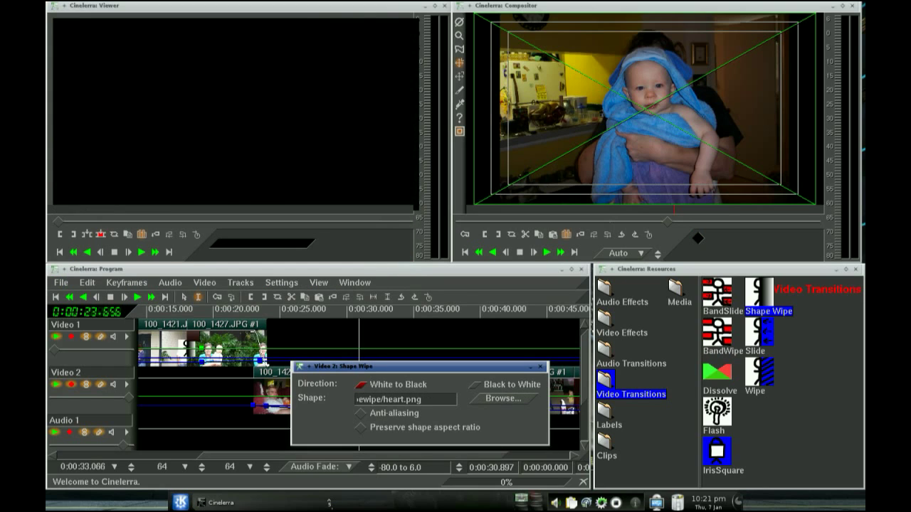
pyautogui.click(541, 367)
# Add a BandSlide transition at the start of 100_1435.JPG and a Dissolve at the start of 100_1438.JPG on Video 2
pyautogui.click(575, 456)
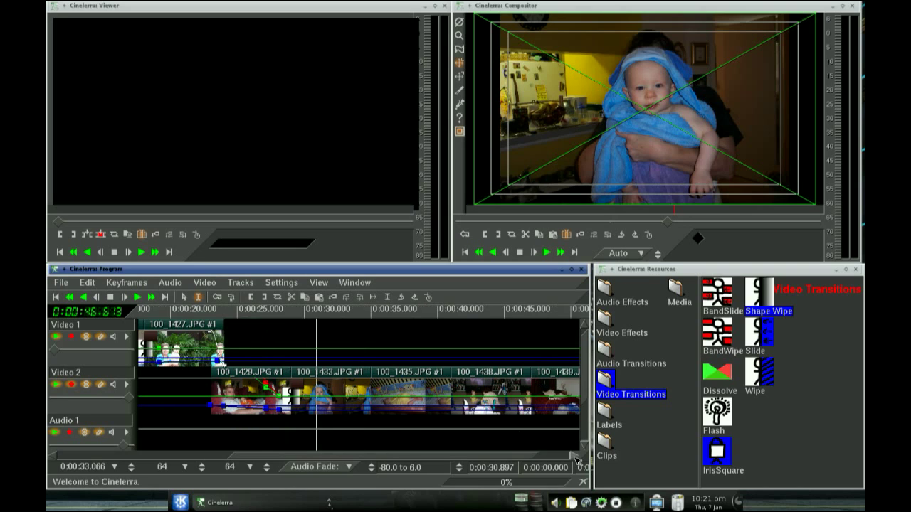
pyautogui.click(575, 457)
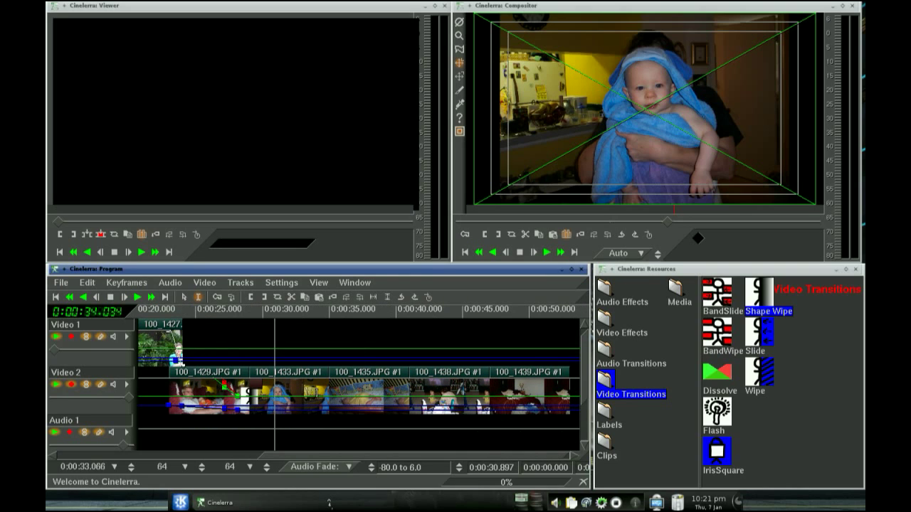
pyautogui.moveTo(718, 295); pyautogui.dragTo(368, 393)
pyautogui.moveTo(718, 371); pyautogui.dragTo(424, 400)
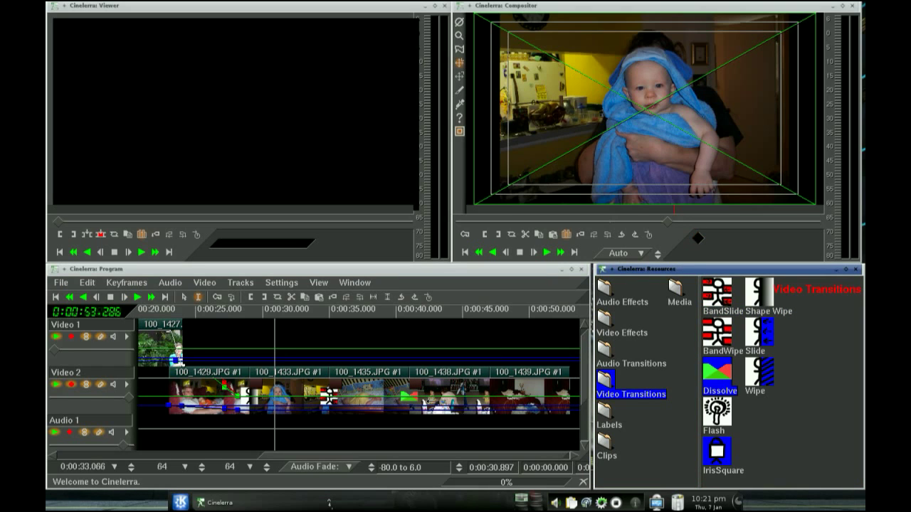
# Add a Flash transition at the start of 100_1439.JPG on Video 2 and a Dissolve at the end of that clip
pyautogui.click(572, 458)
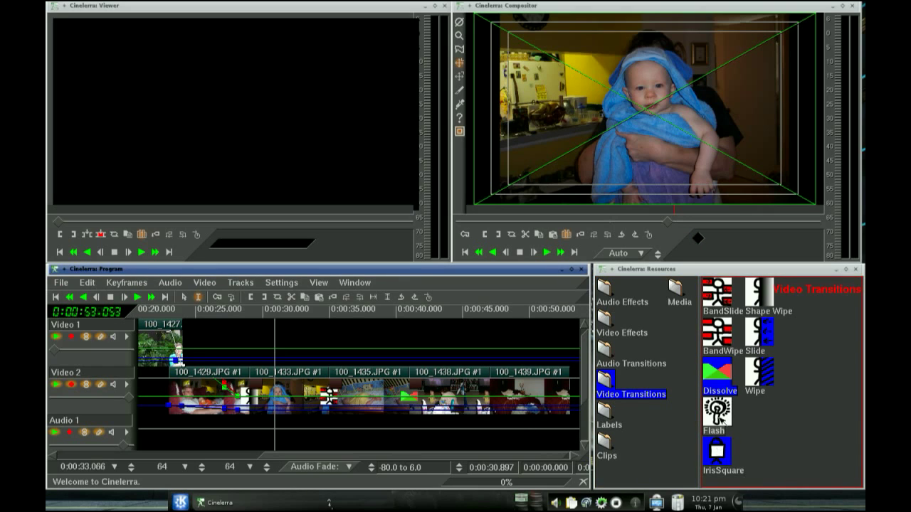
pyautogui.moveTo(717, 410); pyautogui.dragTo(489, 395)
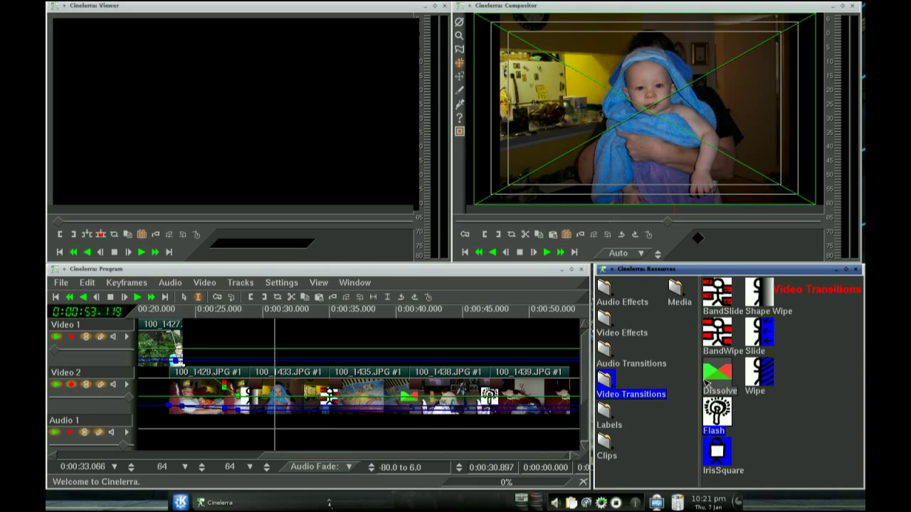
pyautogui.moveTo(715, 384); pyautogui.dragTo(578, 400)
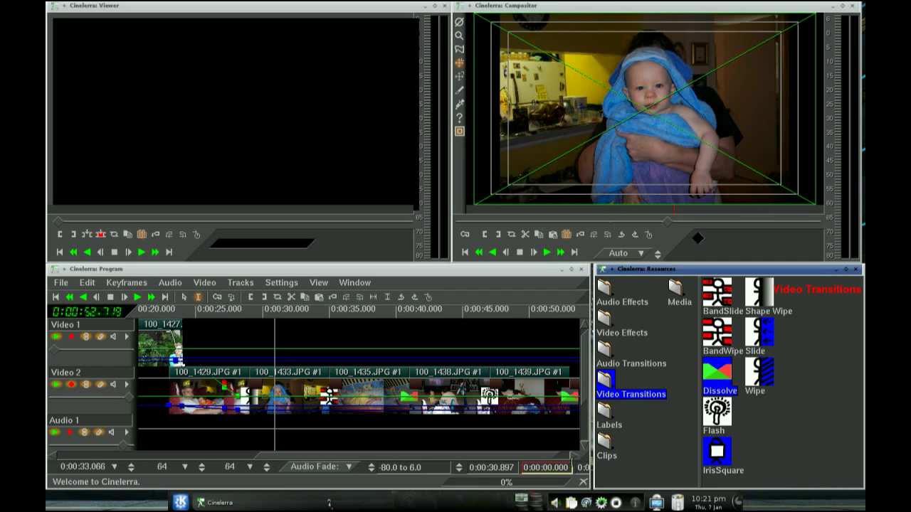
pyautogui.click(578, 459)
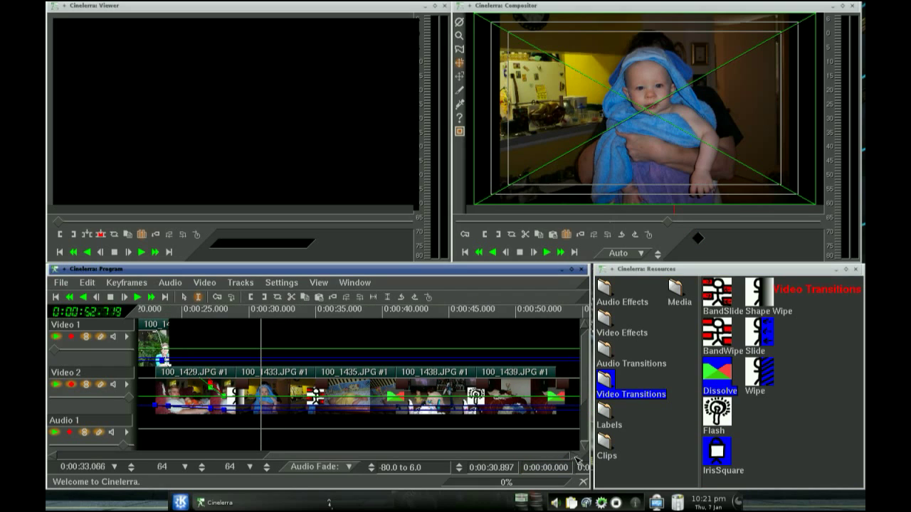
# Disarm the Video 2 track and return the playhead to the beginning of the project
pyautogui.click(62, 457)
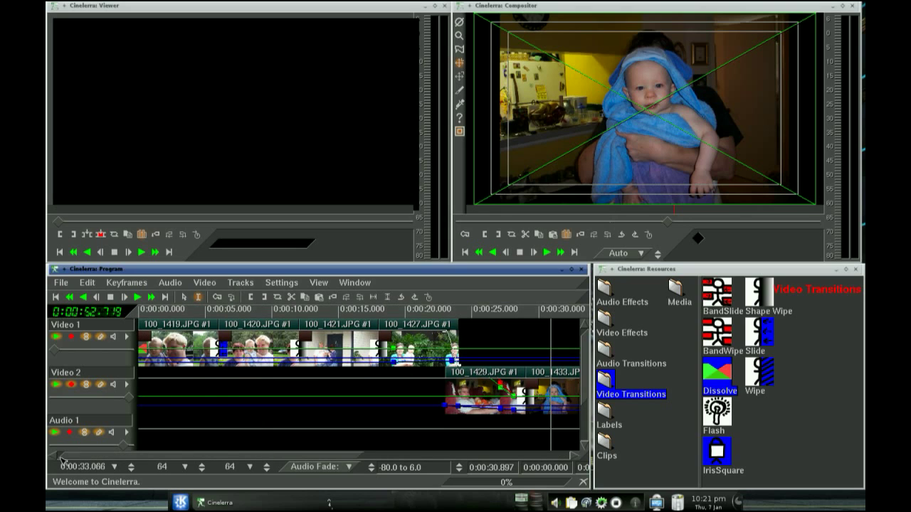
pyautogui.click(67, 385)
pyautogui.click(56, 297)
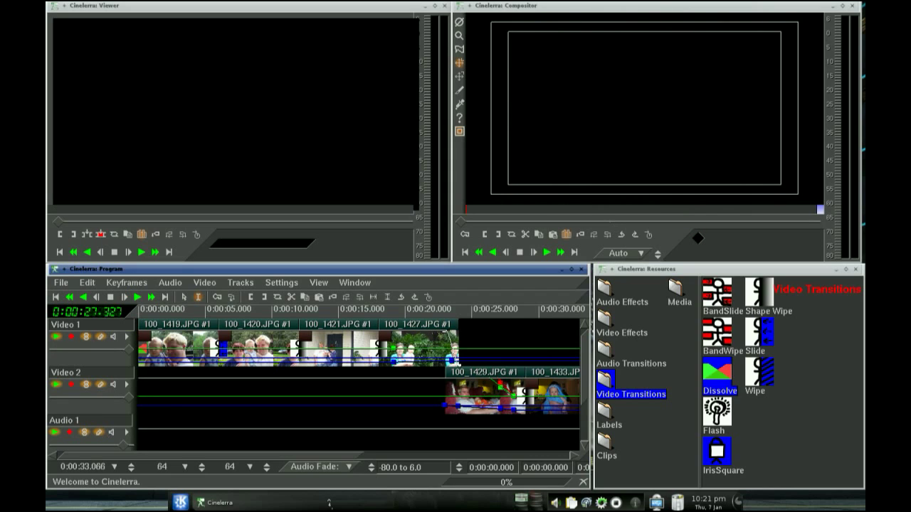
# Open the file loading dialog and set its file filter to * to list all file types
pyautogui.scroll(-1, 587, 364)
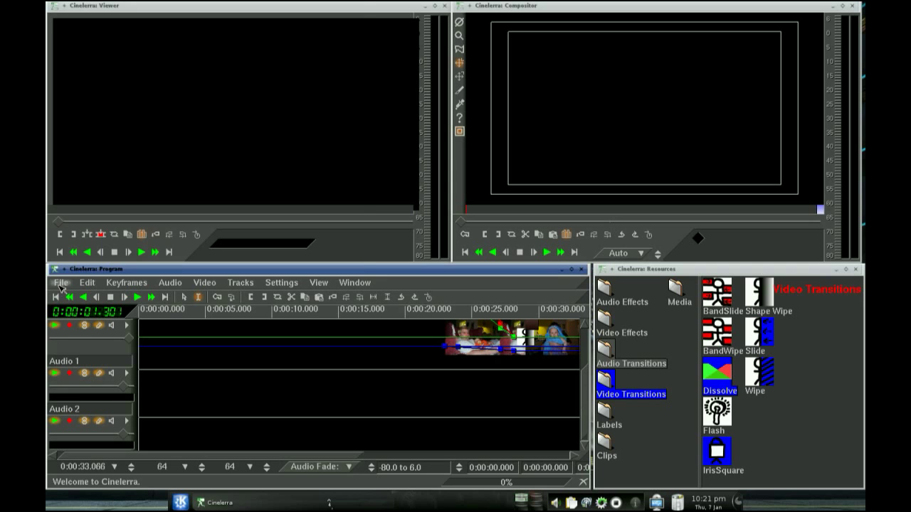
pyautogui.click(62, 282)
pyautogui.click(75, 27)
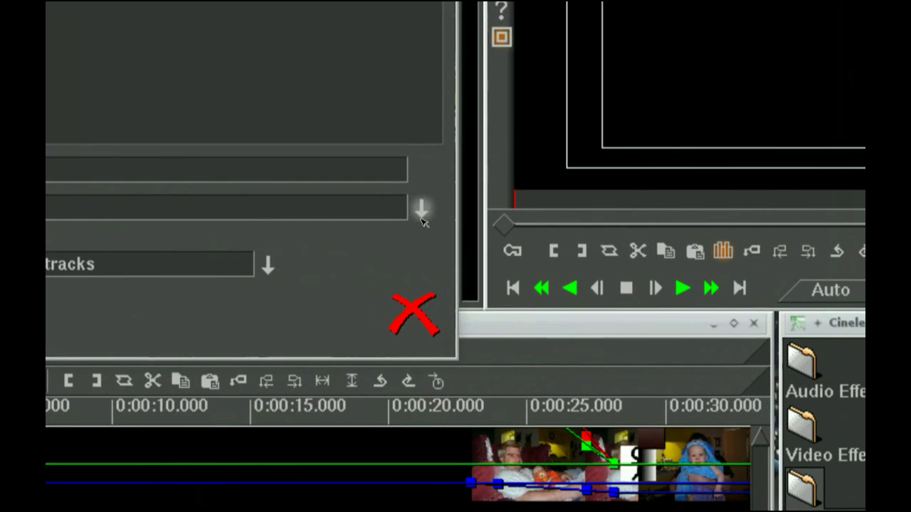
pyautogui.click(795, 220)
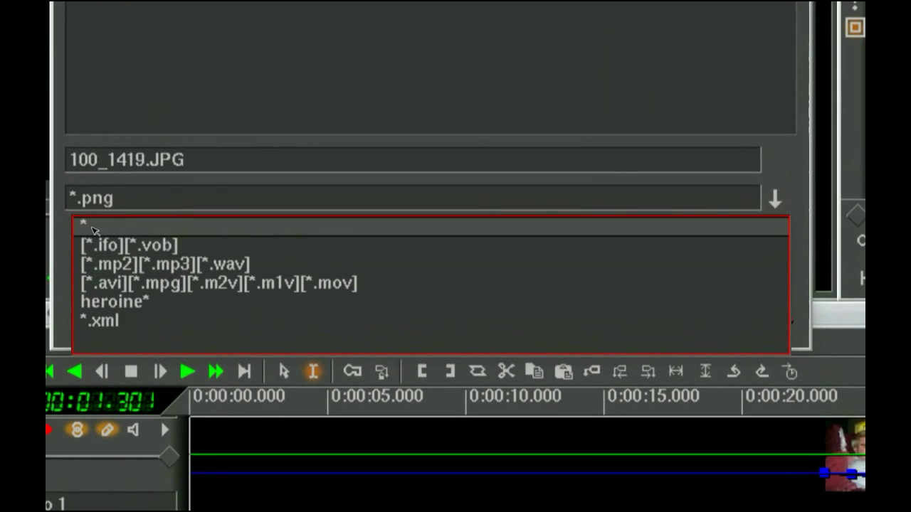
pyautogui.click(91, 178)
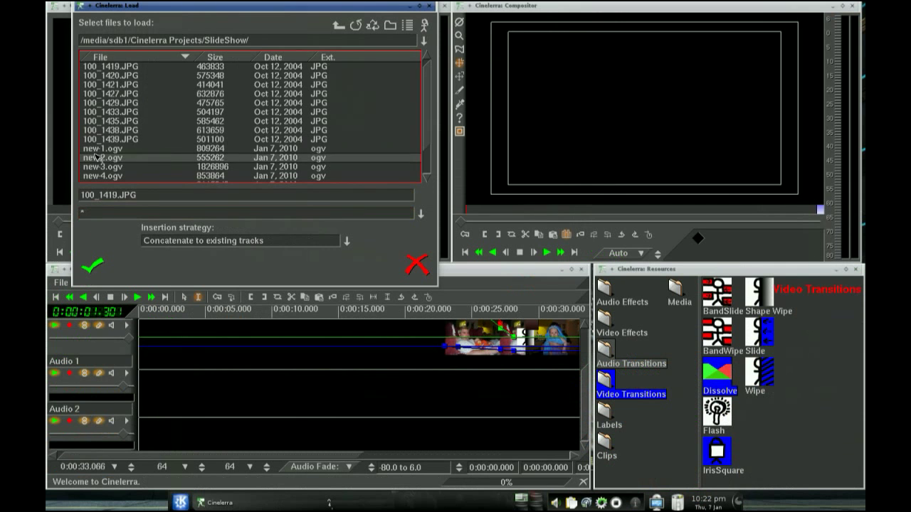
# Load wang_chung-dance_hall_days.mp3 with the insertion strategy Create new resources only
pyautogui.scroll(-3, 118, 104)
pyautogui.scroll(-1, 119, 104)
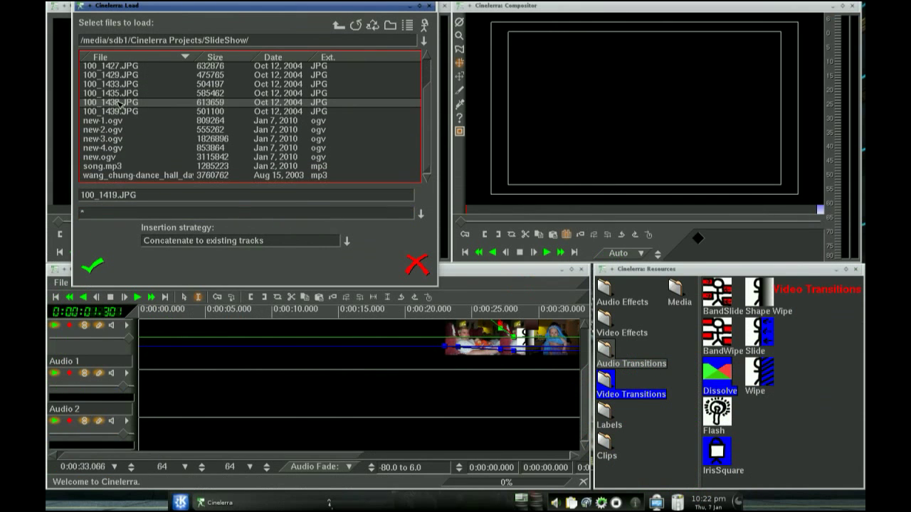
pyautogui.click(116, 177)
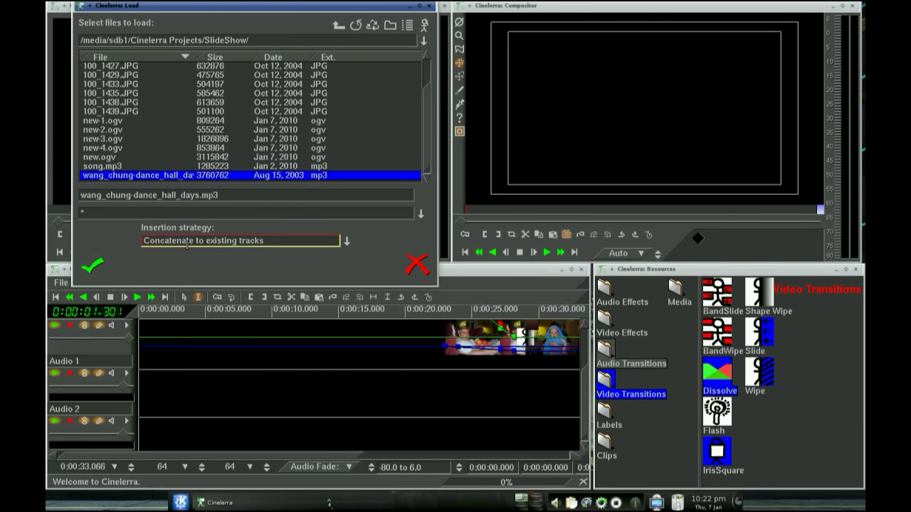
pyautogui.click(346, 241)
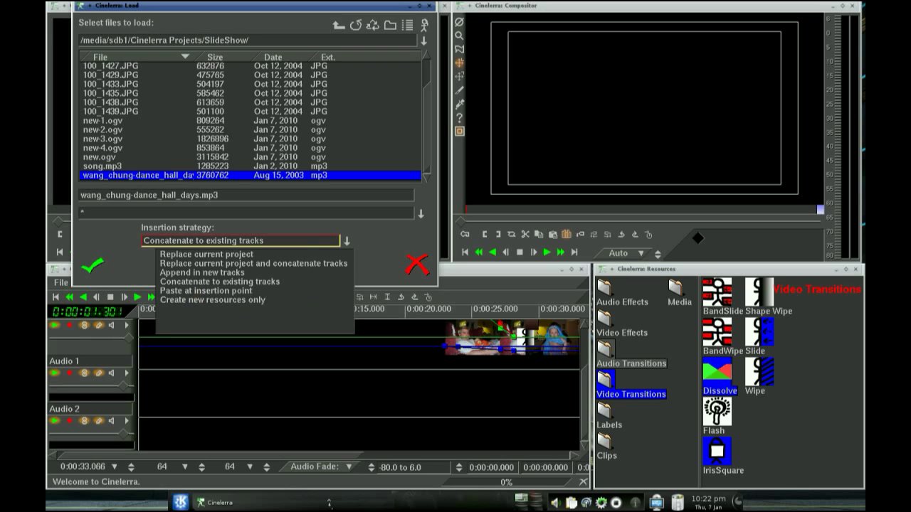
pyautogui.click(233, 301)
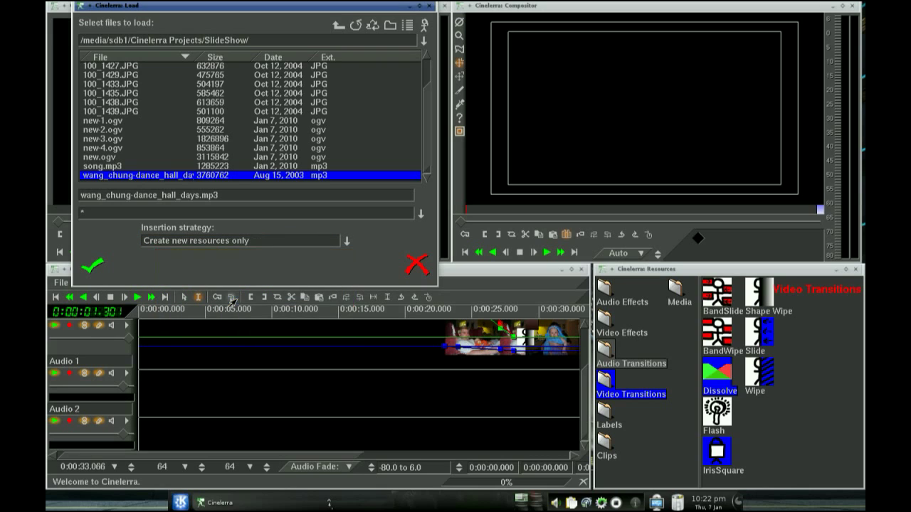
pyautogui.click(92, 267)
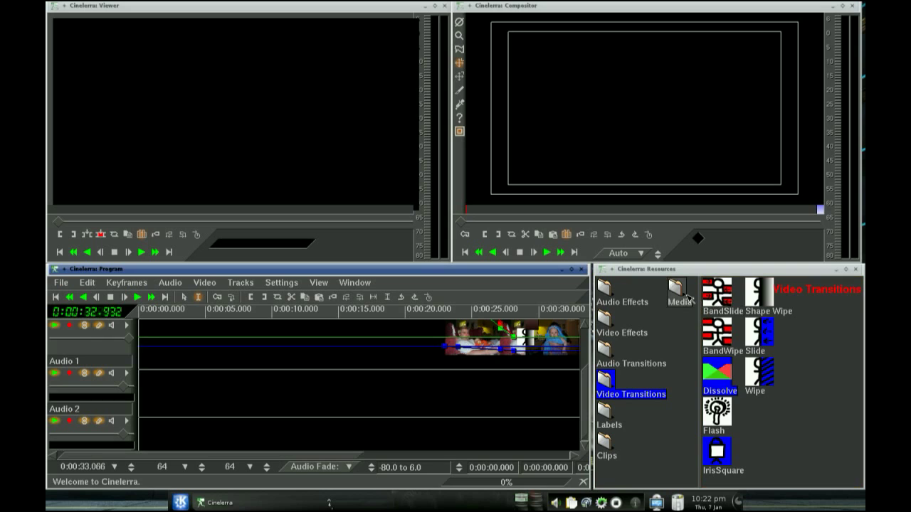
# Preview the imported song from the Media folder in the viewer for a moment, stop it, and return it to its start
pyautogui.click(680, 293)
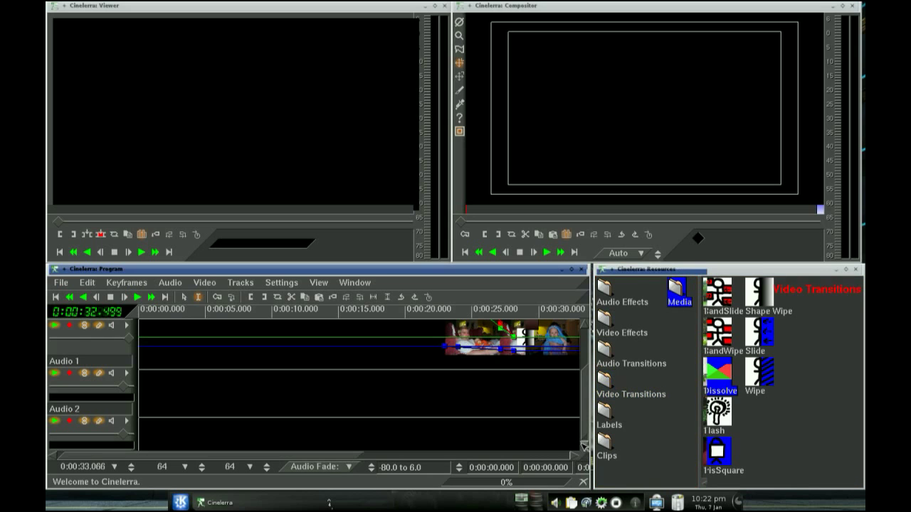
pyautogui.moveTo(586, 398); pyautogui.dragTo(588, 346)
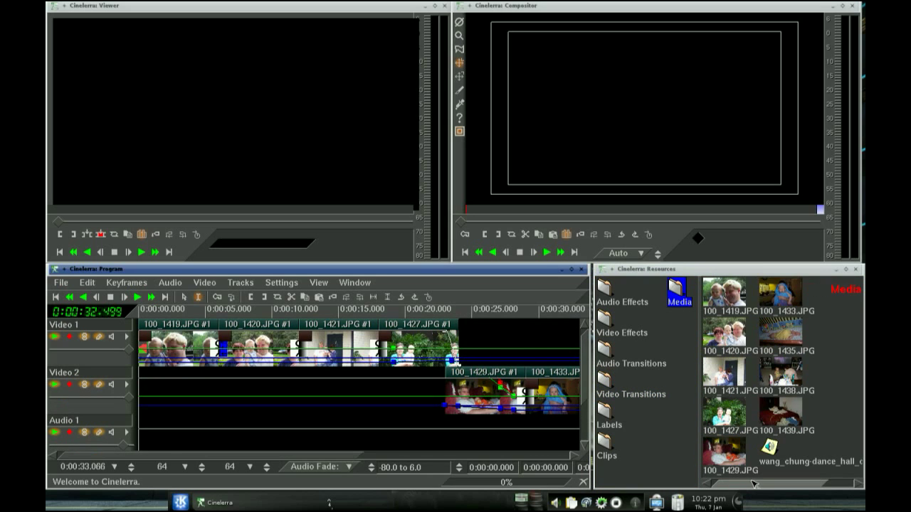
pyautogui.moveTo(755, 487); pyautogui.dragTo(790, 487)
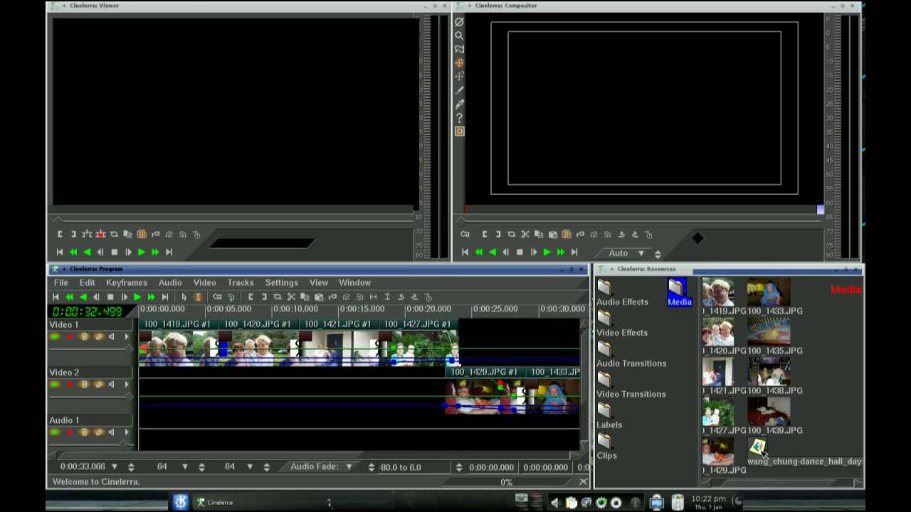
pyautogui.doubleClick(758, 448)
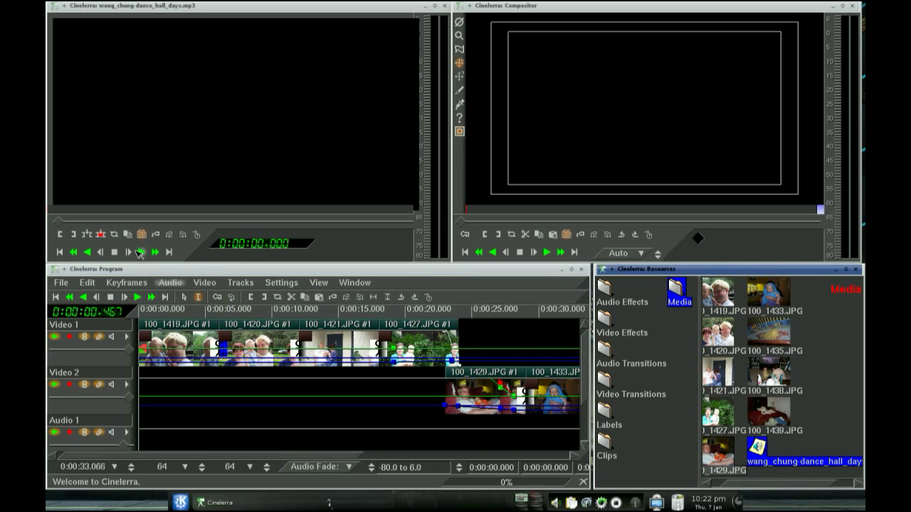
pyautogui.click(141, 252)
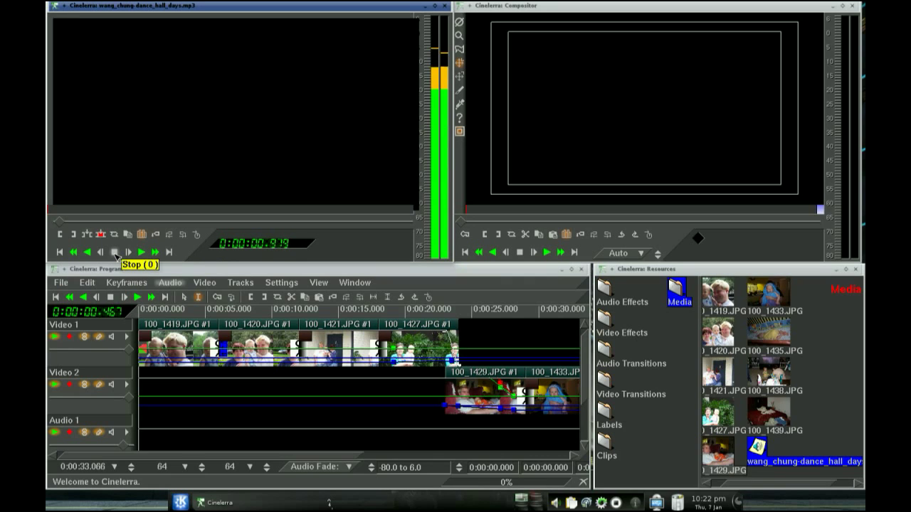
pyautogui.click(115, 253)
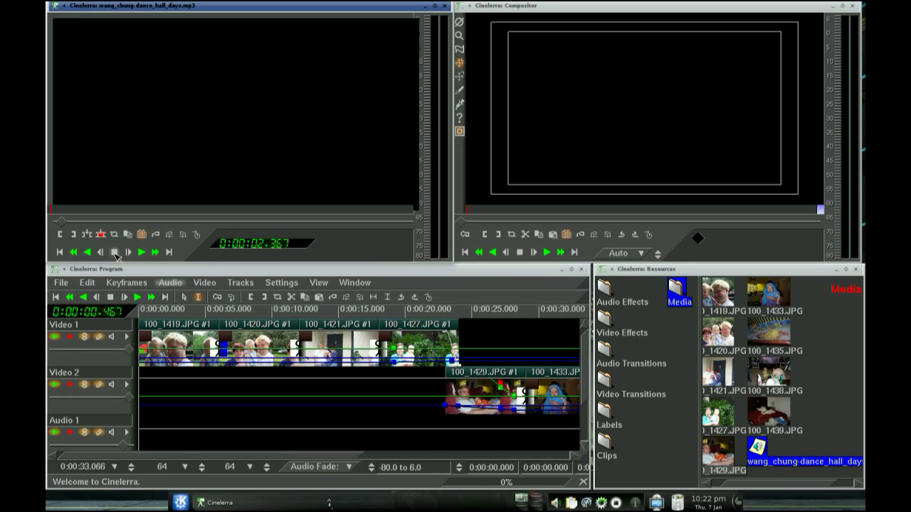
pyautogui.click(66, 221)
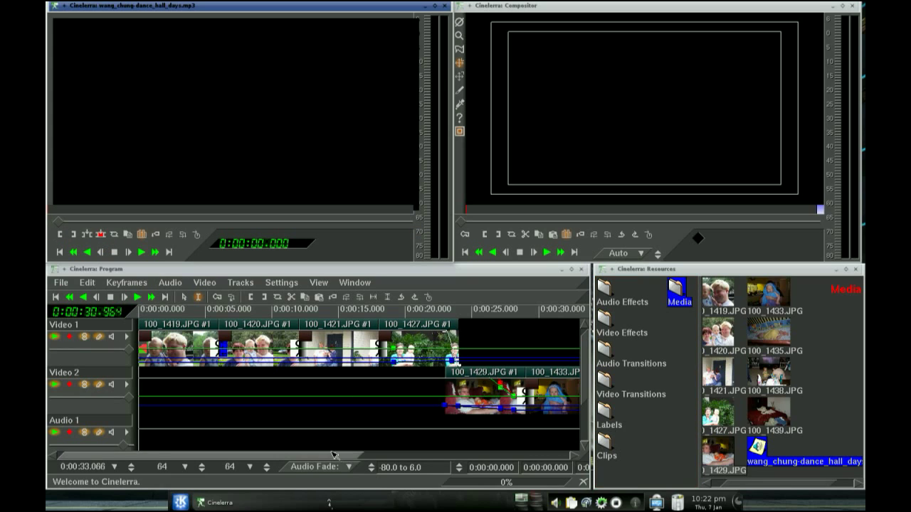
# Arm the Audio 1 and Audio 2 tracks and paste the wang_chung-dance_hall_days.mp3 song into them at the project's start
pyautogui.scroll(-2, 225, 424)
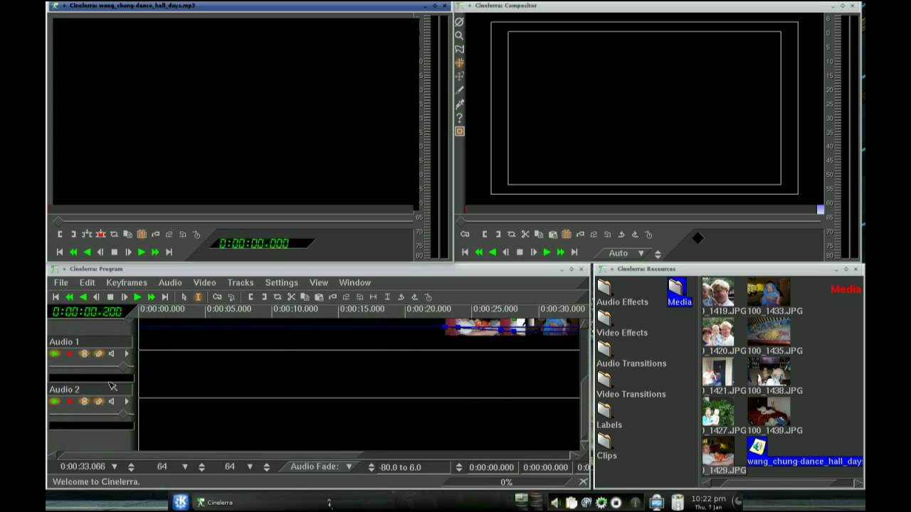
pyautogui.click(69, 355)
pyautogui.click(69, 402)
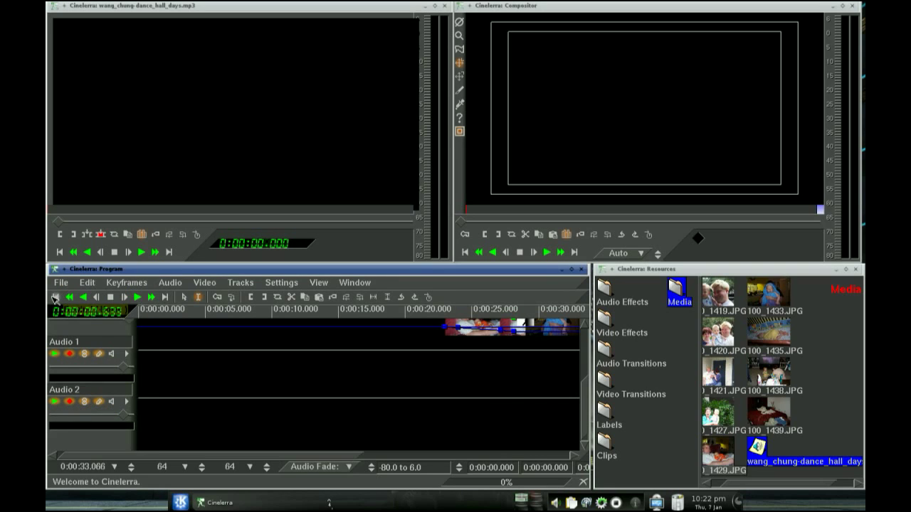
pyautogui.rightClick(749, 447)
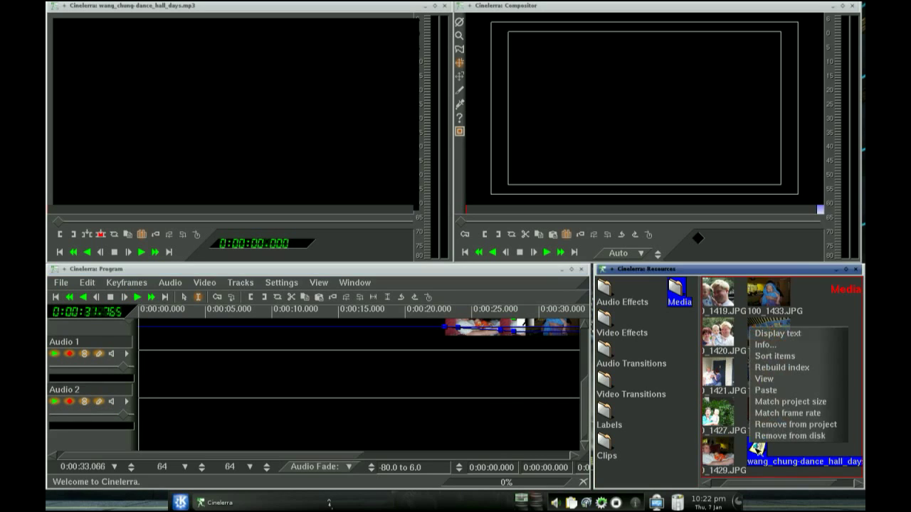
pyautogui.click(766, 391)
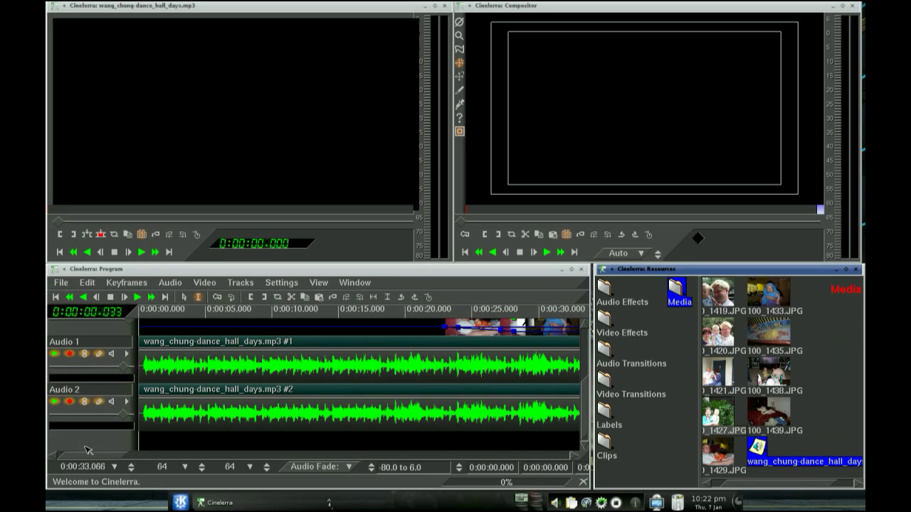
# Delete the silent opening of the song, about 0.37 seconds from the project's start, on both audio tracks
pyautogui.click(114, 467)
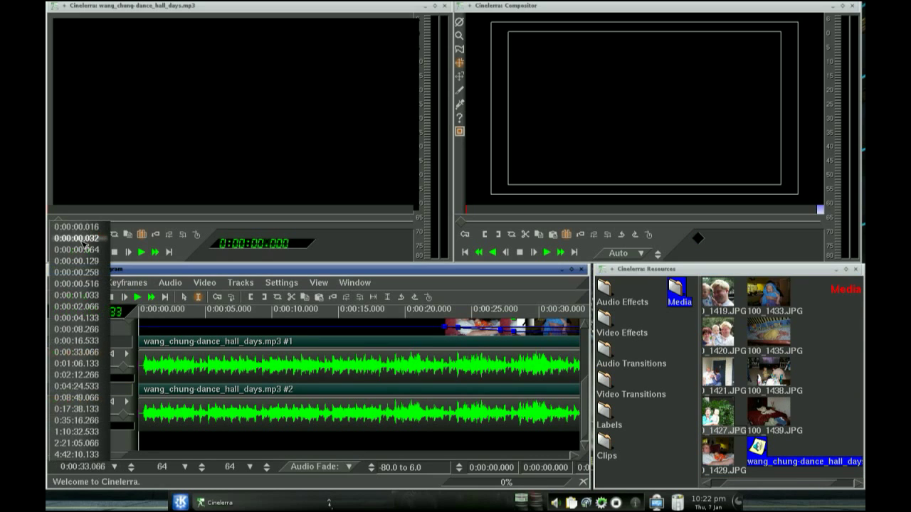
pyautogui.click(77, 297)
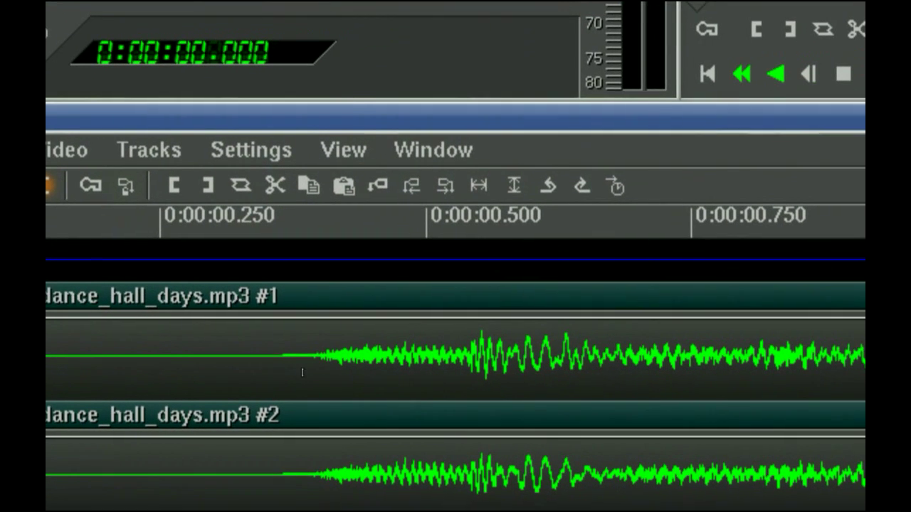
pyautogui.moveTo(281, 370); pyautogui.dragTo(47, 370)
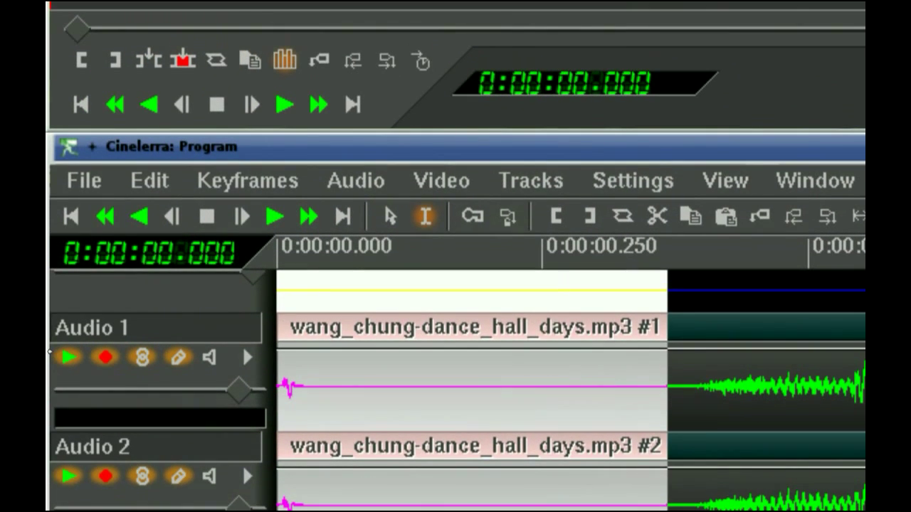
pyautogui.press('Delete')
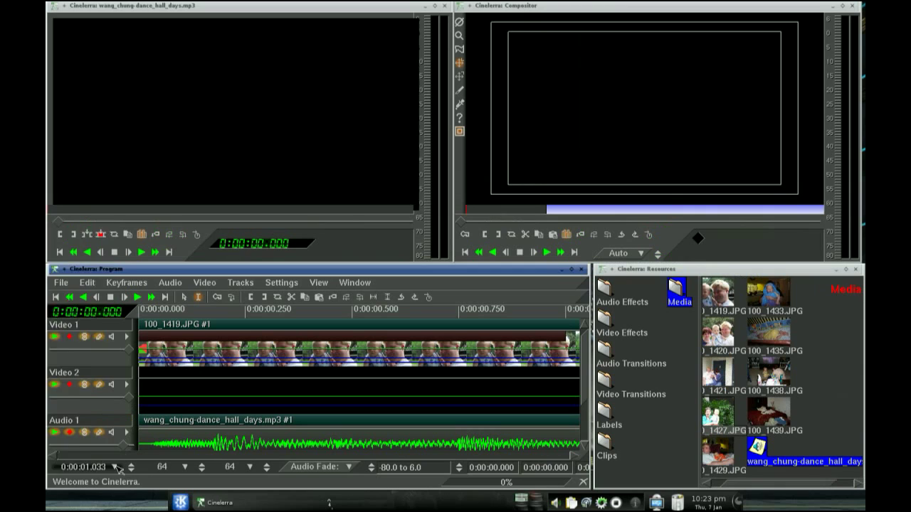
# Play the slideshow with its music from the start for about ten seconds, then stop playback
pyautogui.click(115, 467)
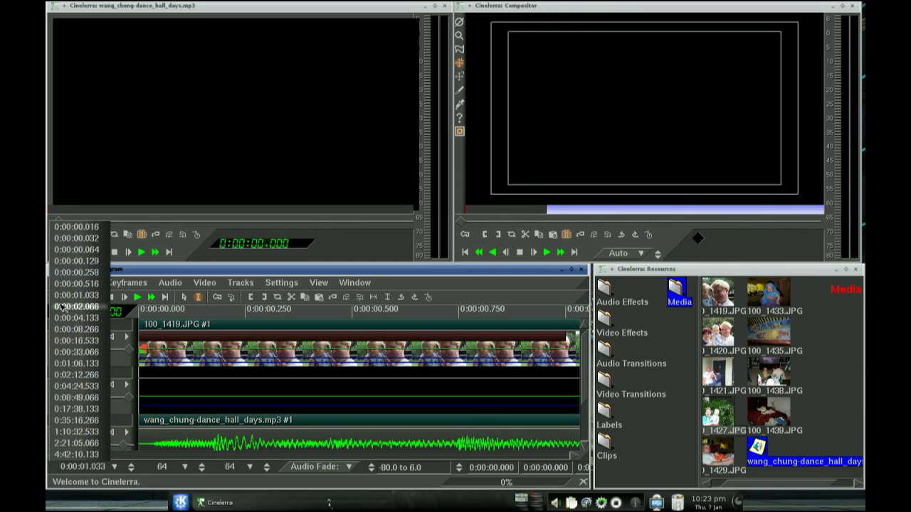
pyautogui.click(73, 355)
pyautogui.click(149, 391)
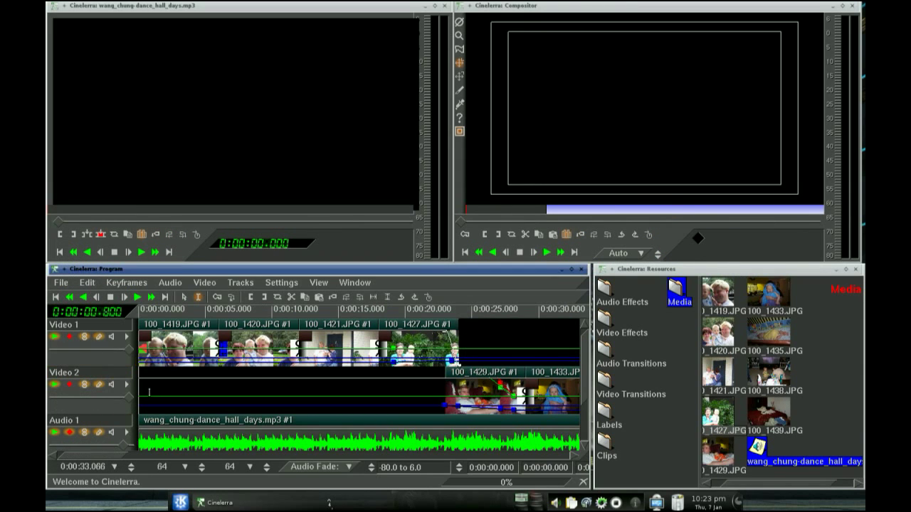
pyautogui.press('j')
pyautogui.click(136, 297)
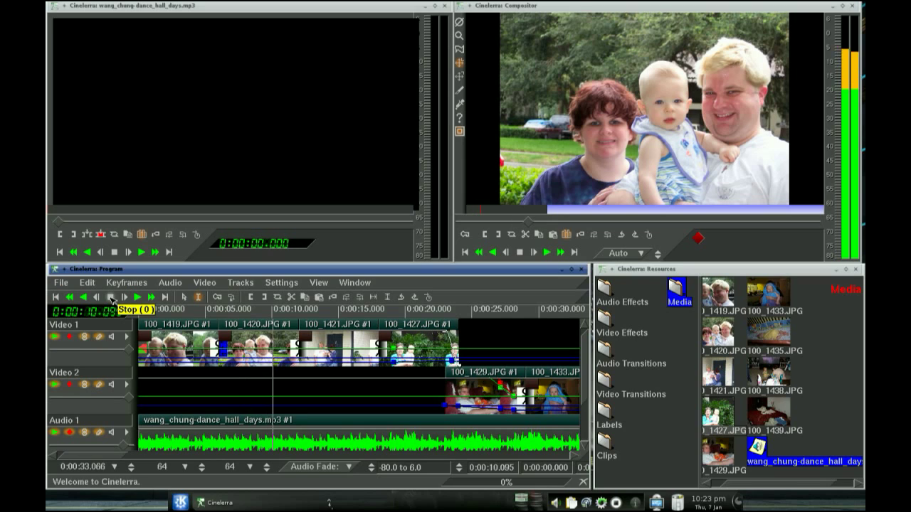
pyautogui.click(111, 300)
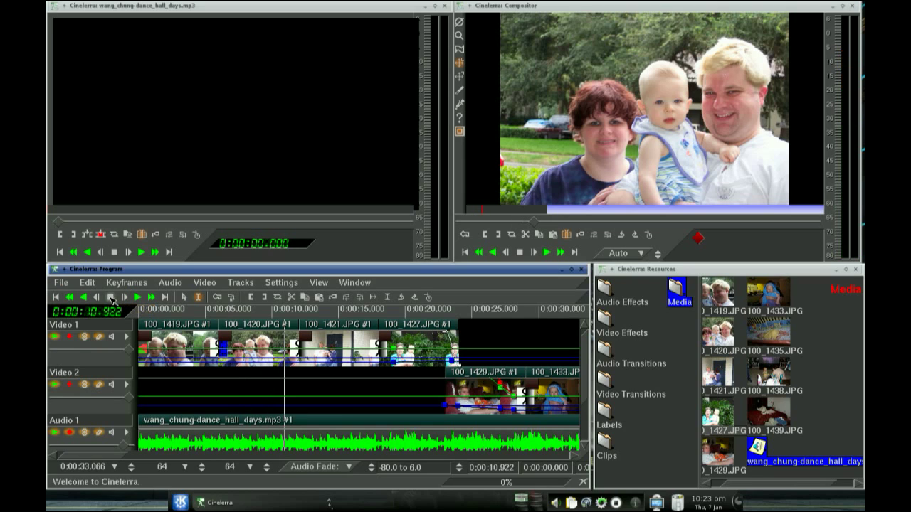
# Cut off the rest of the song after 0:01:00.060, a few seconds past the last picture
pyautogui.click(574, 456)
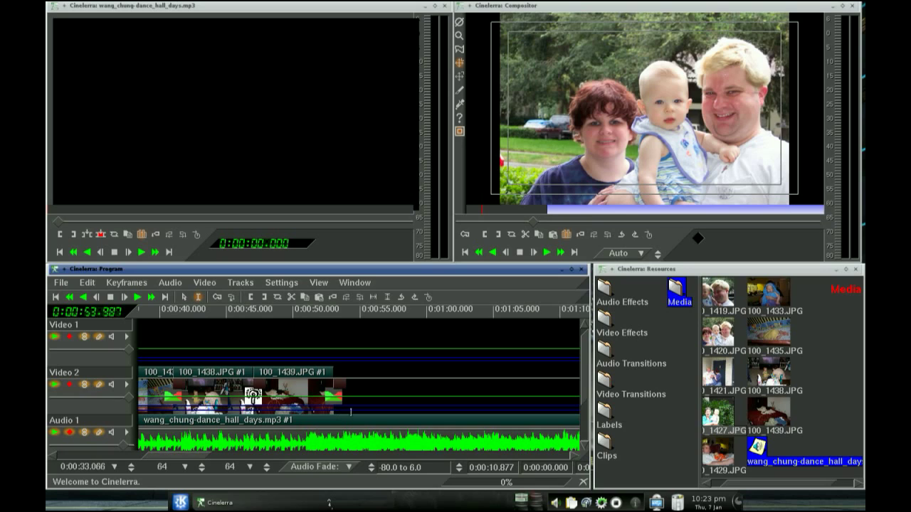
pyautogui.click(390, 388)
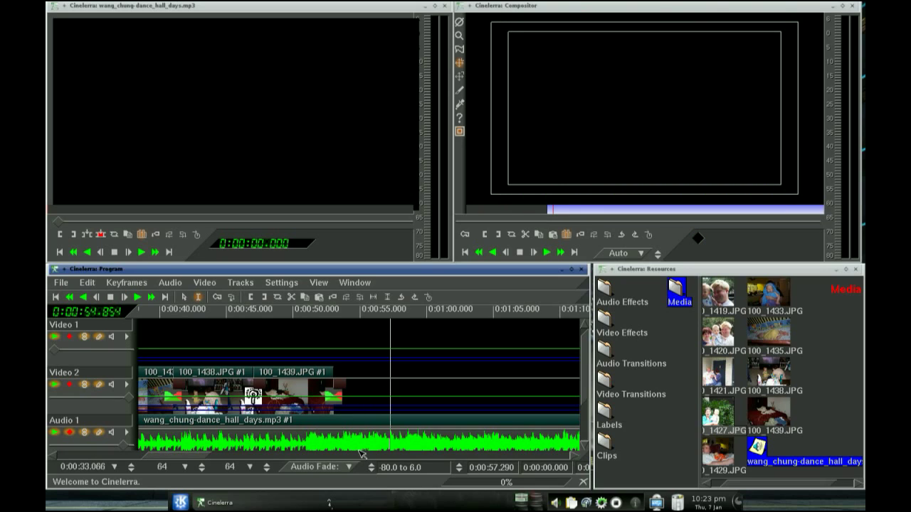
pyautogui.moveTo(199, 460); pyautogui.dragTo(580, 456)
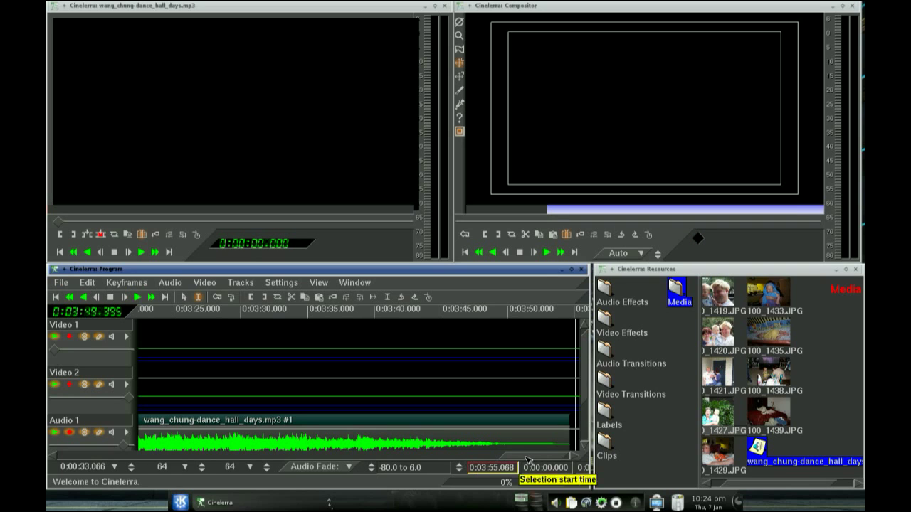
pyautogui.moveTo(537, 461); pyautogui.dragTo(175, 466)
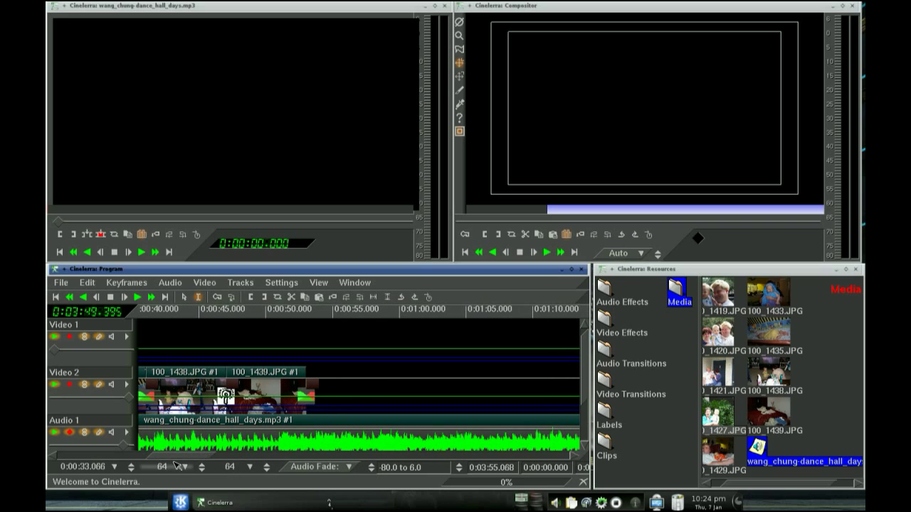
pyautogui.keyDown('shift'); pyautogui.click(400, 387); pyautogui.keyUp('shift')
pyautogui.press('Delete')
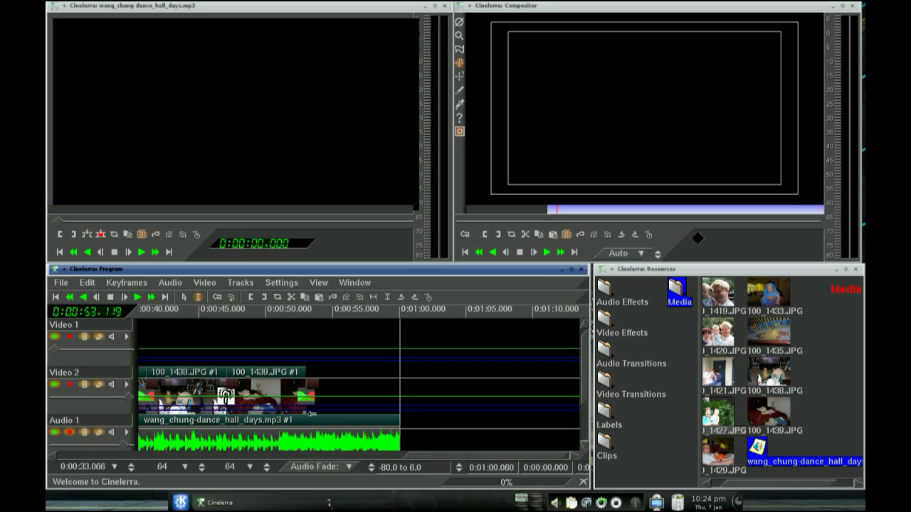
# With automatic keyframes enabled, fade both audio tracks from 0.00 at the last picture's end (0:00:53.019) to -39.80 at the song's end
pyautogui.click(307, 412)
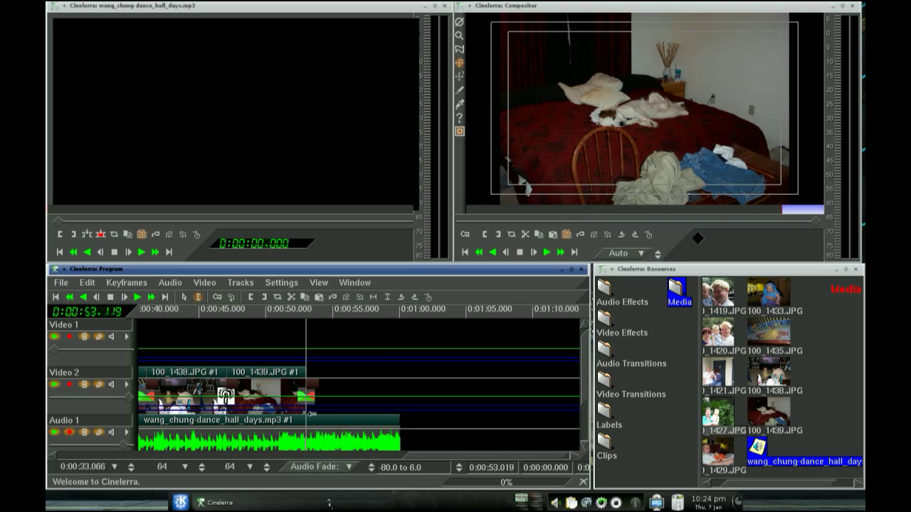
pyautogui.click(216, 298)
pyautogui.scroll(-1, 489, 403)
pyautogui.scroll(-3, 490, 403)
pyautogui.moveTo(64, 375)
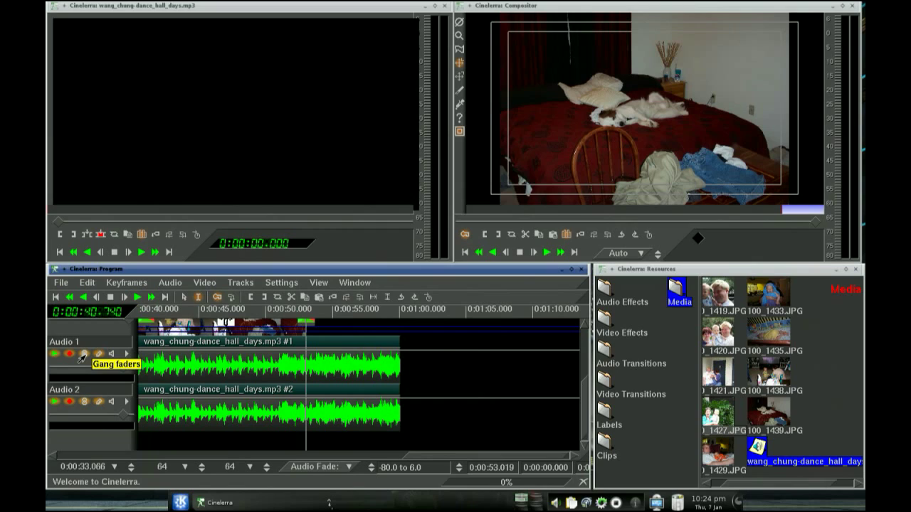
pyautogui.moveTo(126, 371)
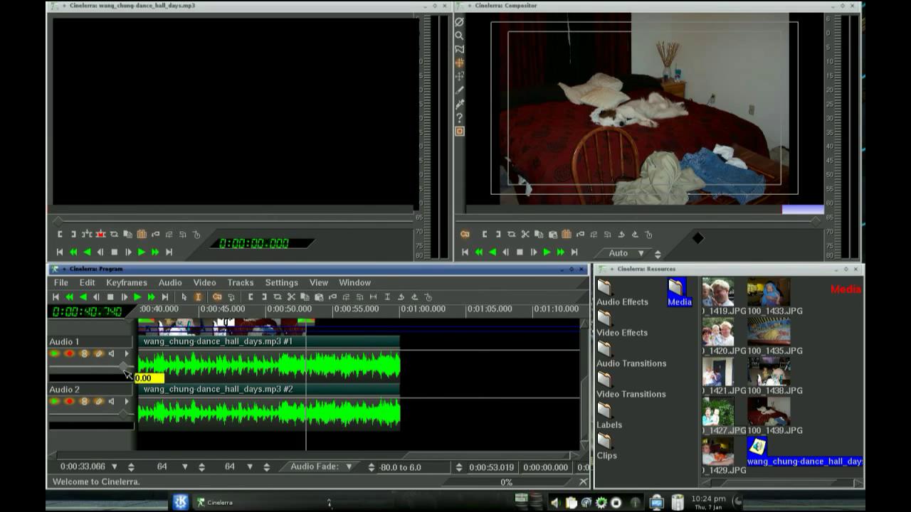
pyautogui.scroll(1, 128, 370)
pyautogui.click(398, 371)
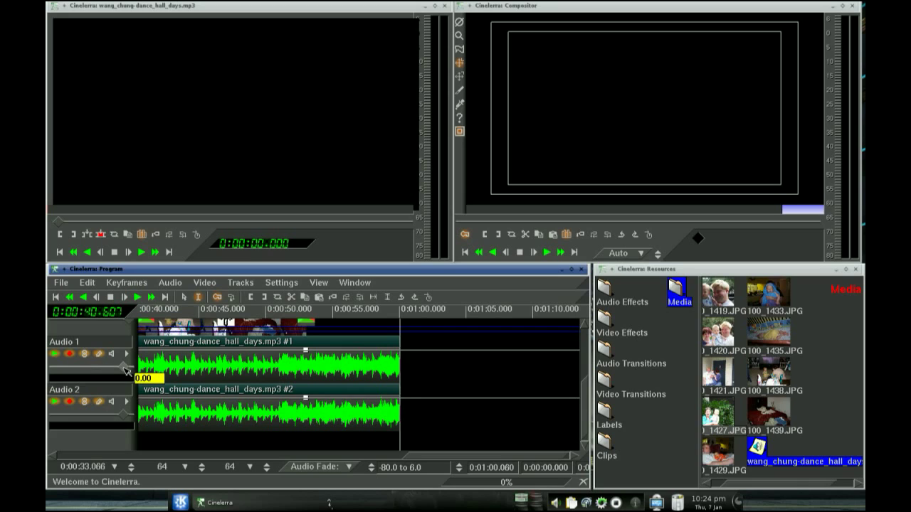
pyautogui.moveTo(126, 370); pyautogui.dragTo(85, 368)
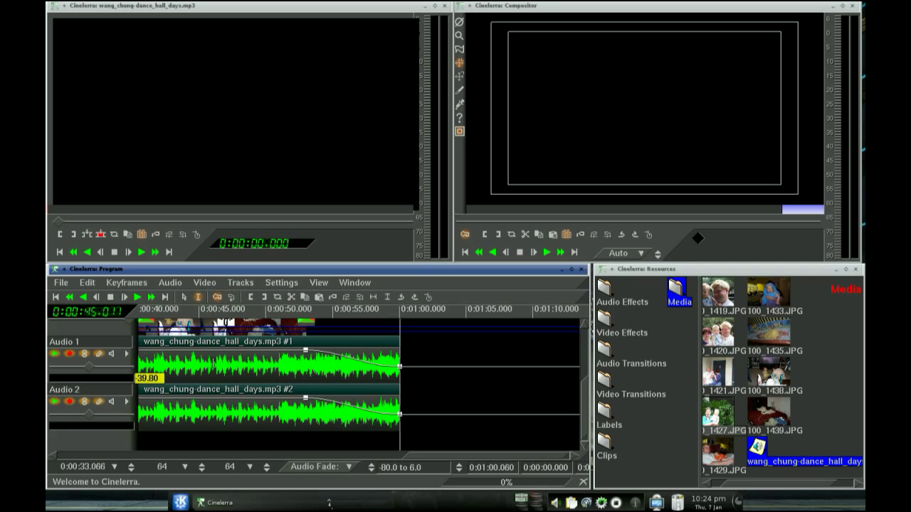
# Select the fade-out region on the audio tracks and straighten its keyframe curves
pyautogui.click(286, 365)
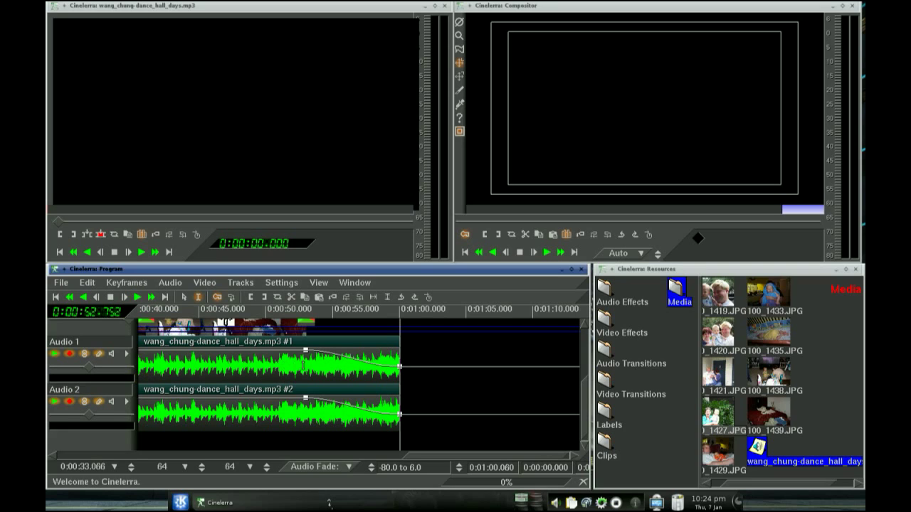
pyautogui.moveTo(293, 364); pyautogui.dragTo(435, 364)
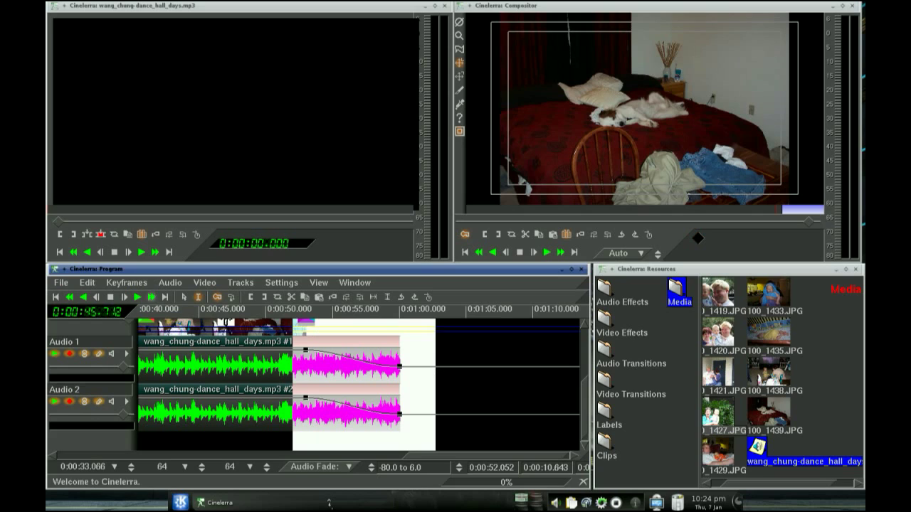
pyautogui.click(126, 284)
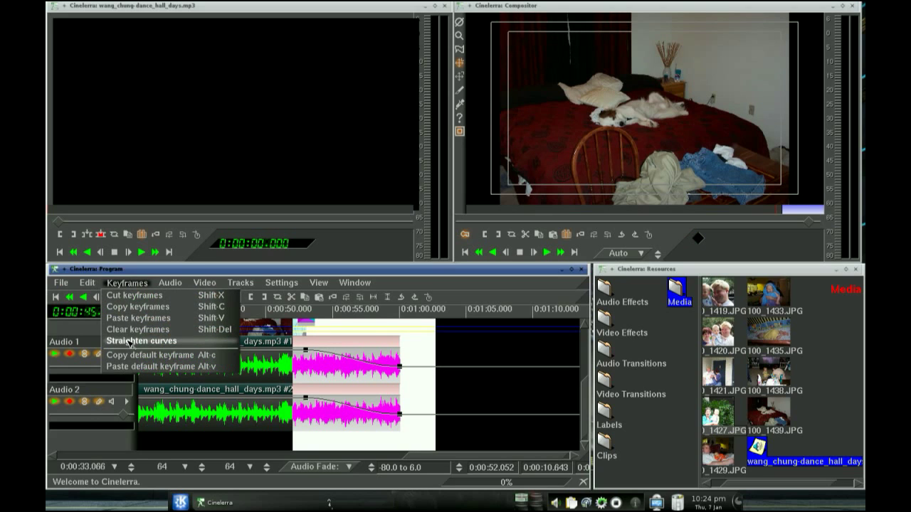
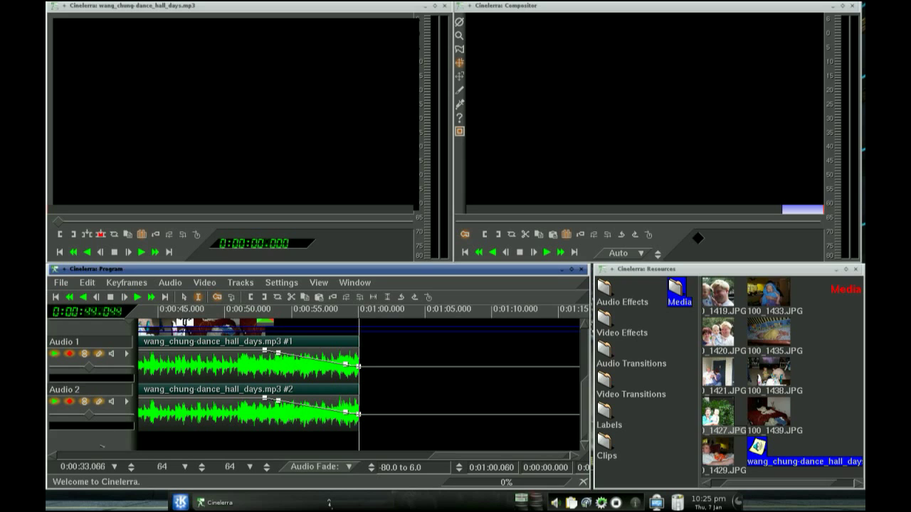
# Return the timeline view to the project's start with the video tracks showing
pyautogui.click(64, 458)
pyautogui.moveTo(146, 458); pyautogui.dragTo(60, 462)
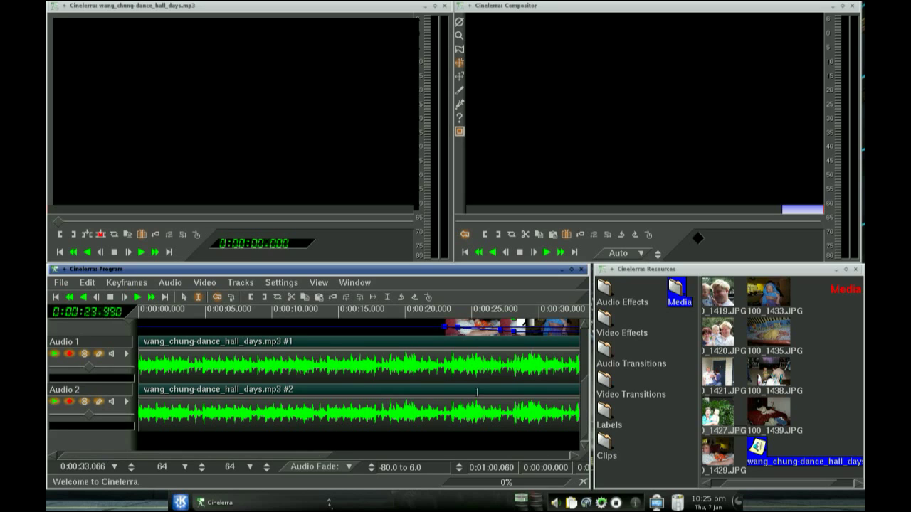
pyautogui.moveTo(588, 393); pyautogui.dragTo(583, 329)
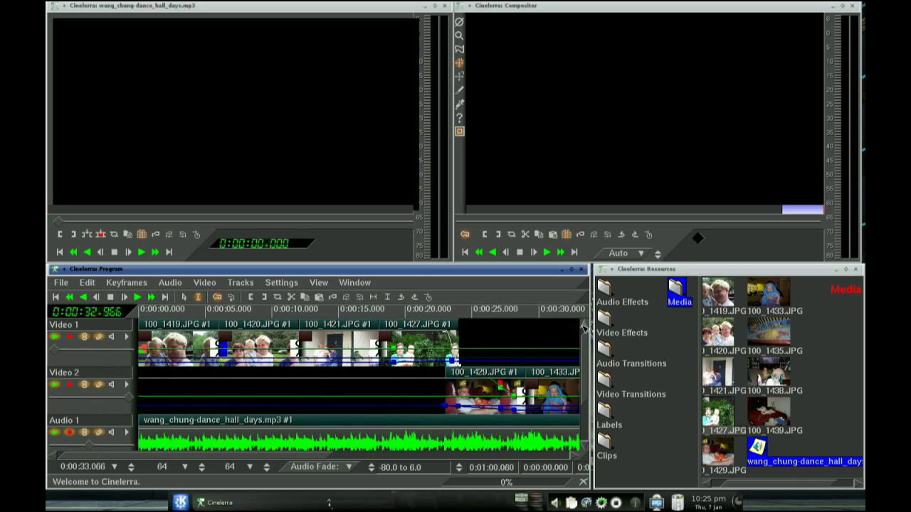